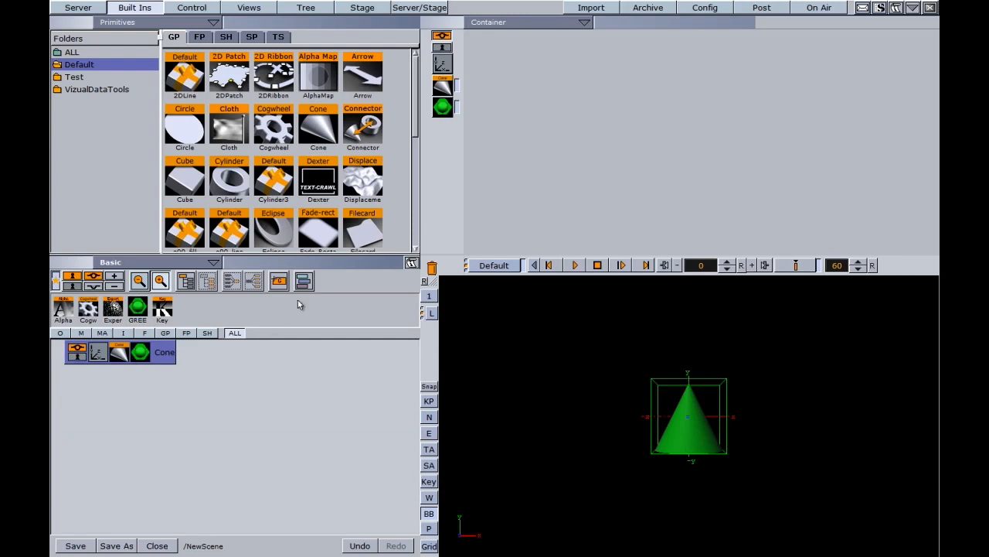
Step: Add the Heartbeat function plugin to the Cone container
{"action": "left_click", "coordinate": [200, 37]}
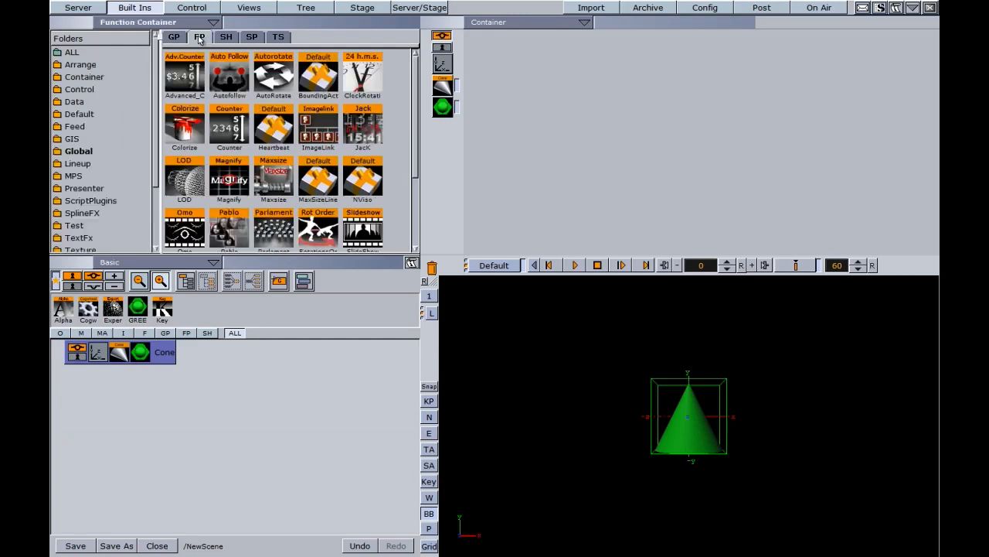
{"action": "scroll", "coordinate": [108, 186], "scroll_direction": "down", "scroll_amount": 3}
{"action": "left_click", "coordinate": [100, 218]}
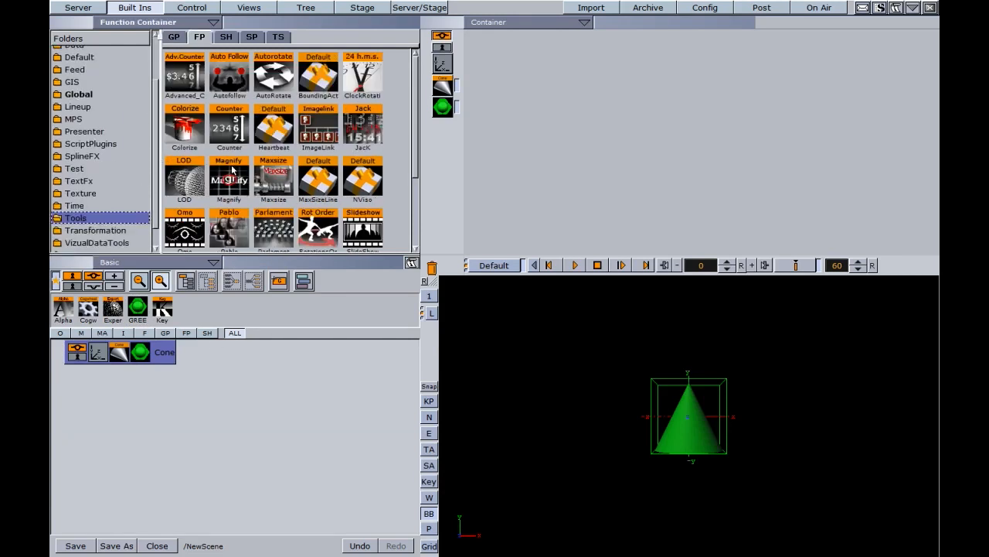
{"action": "left_click_drag", "start_coordinate": [277, 130], "coordinate": [161, 353]}
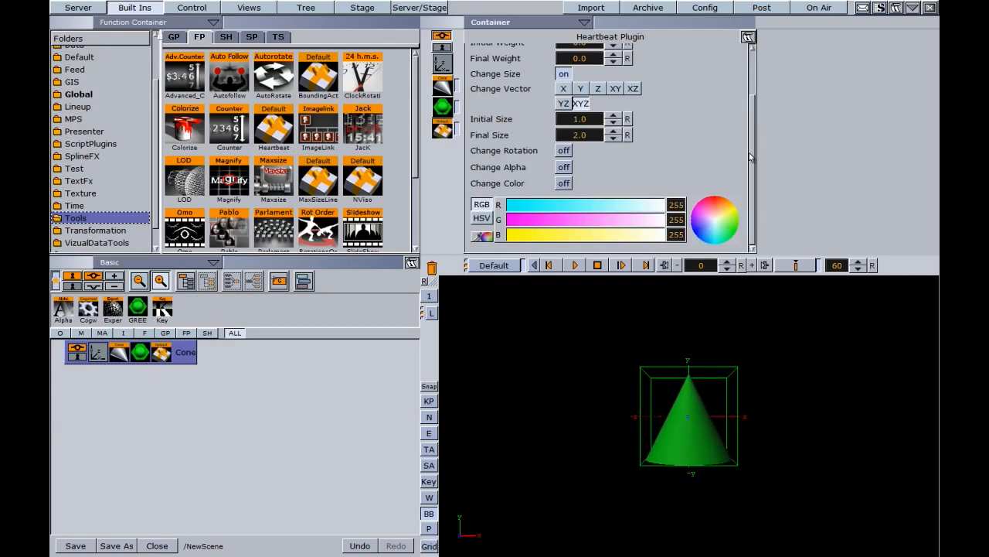
Step: Shorten the Heartbeat animation length to 27, turn Swing off, and set the animation length to 80
{"action": "left_click", "coordinate": [752, 90]}
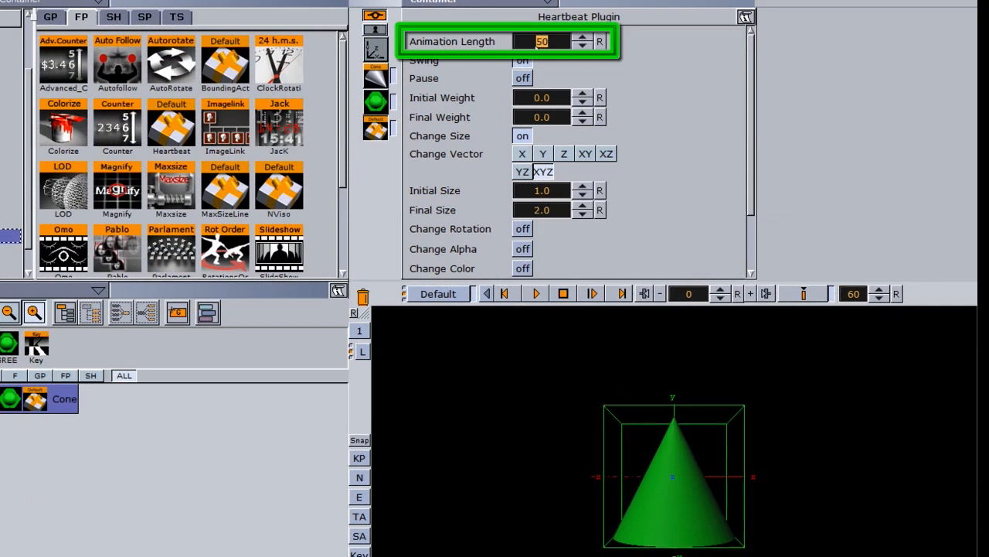
{"action": "left_click_drag", "start_coordinate": [553, 47], "coordinate": [504, 54]}
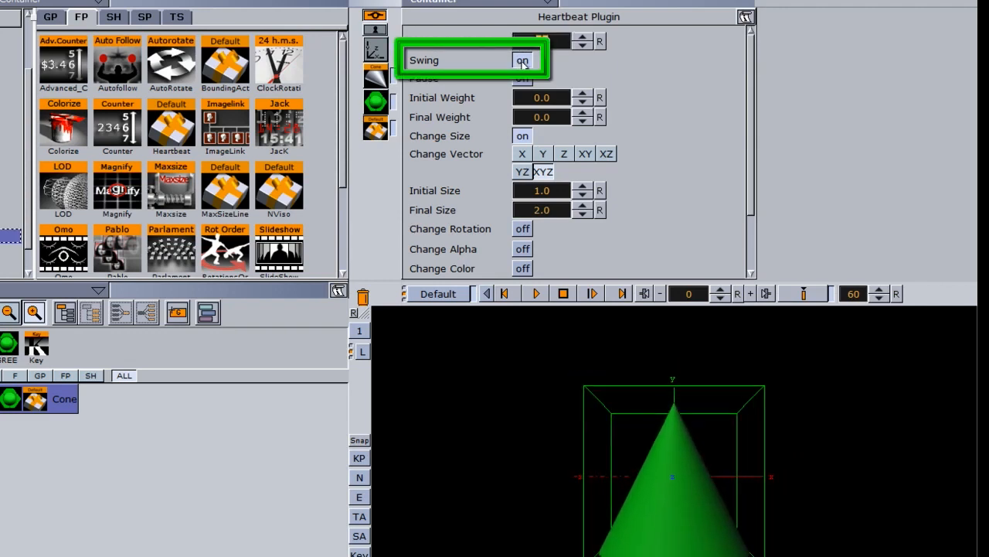
{"action": "left_click", "coordinate": [522, 61]}
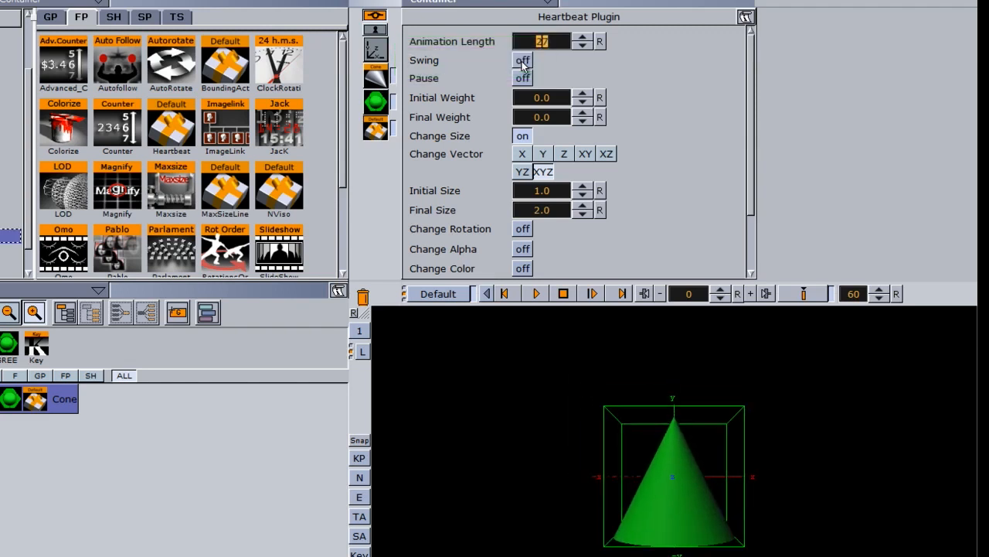
{"action": "left_click_drag", "start_coordinate": [538, 42], "coordinate": [578, 42]}
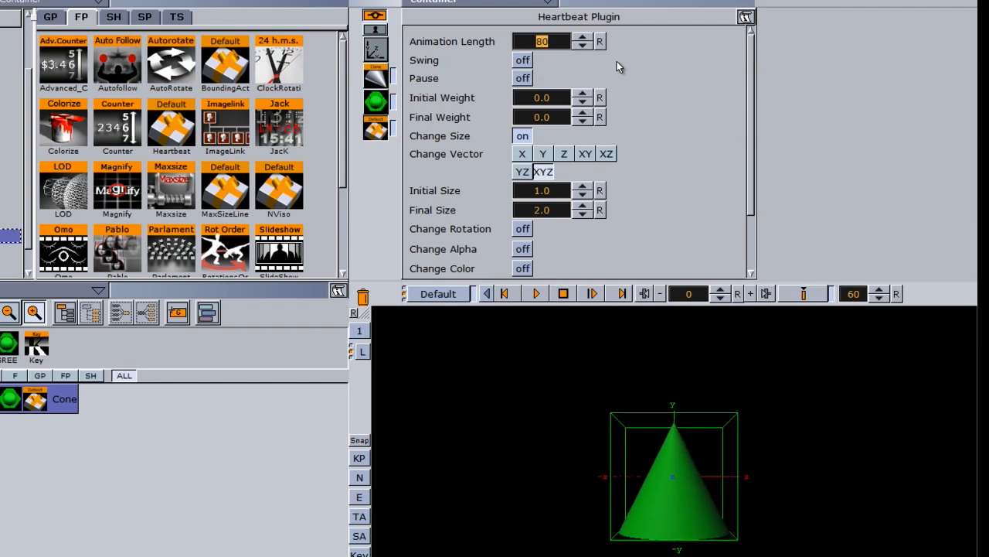
Step: Turn Swing and Pause on, try pause lengths of 11 and 62, and reset the pause length to its default of 25
{"action": "left_click", "coordinate": [523, 78]}
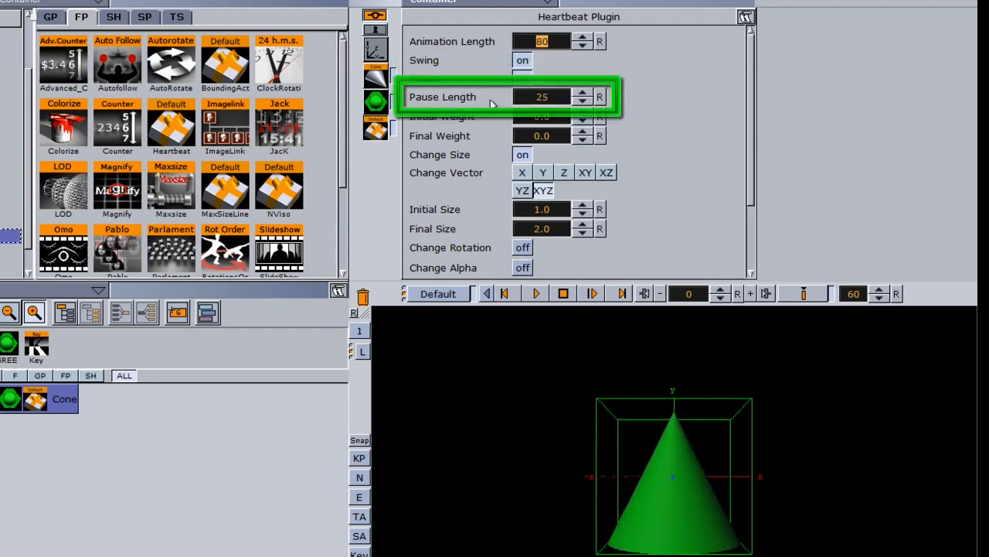
{"action": "mouse_move", "coordinate": [545, 96]}
{"action": "left_mouse_down"}
{"action": "mouse_move", "coordinate": [562, 102]}
{"action": "mouse_move", "coordinate": [514, 101]}
{"action": "left_mouse_up"}
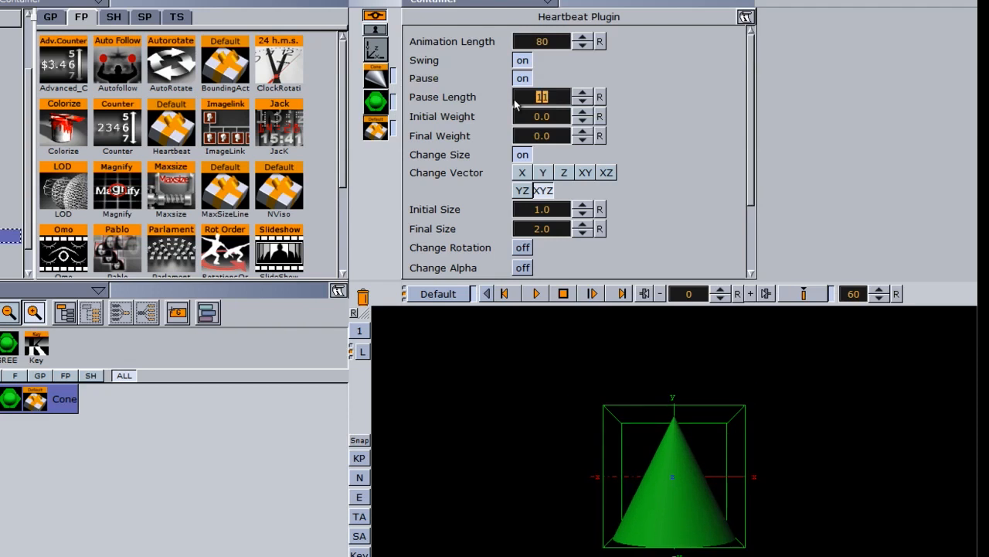
{"action": "left_click_drag", "start_coordinate": [532, 104], "coordinate": [573, 103]}
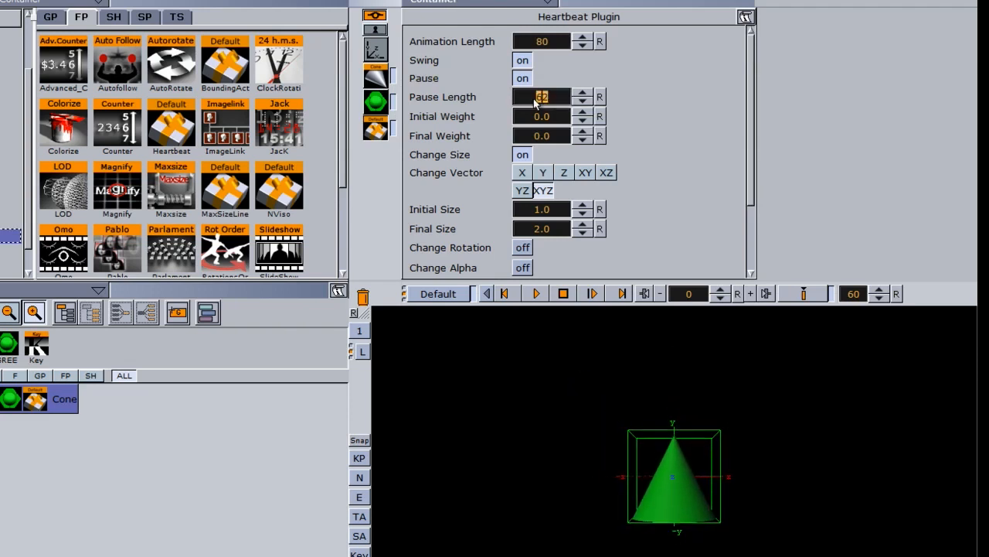
{"action": "left_click", "coordinate": [600, 97]}
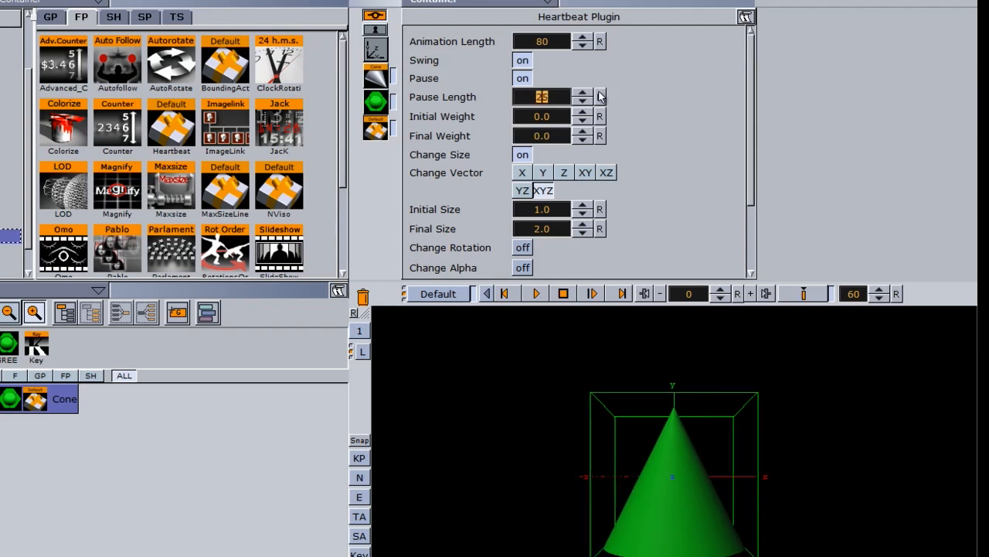
Step: Try an initial weight of 3.0 with a nonzero final weight, and return both weights to 0.0
{"action": "left_click", "coordinate": [549, 116]}
{"action": "type", "text": "3"}
{"action": "key", "text": "Return"}
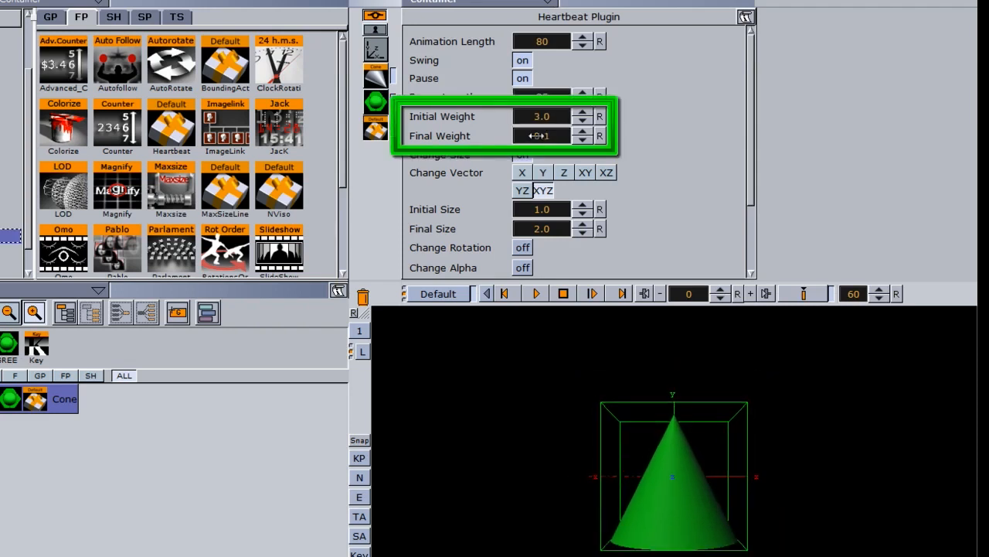
{"action": "left_click_drag", "start_coordinate": [562, 135], "coordinate": [526, 119]}
{"action": "left_click", "coordinate": [519, 121]}
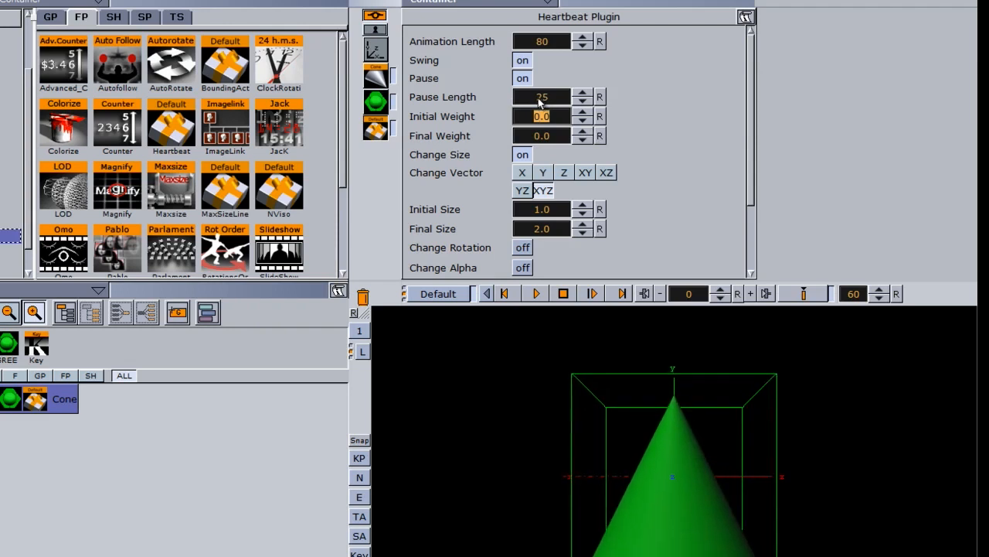
Step: Switch Change Size off and on again, and try the Z, XY, XZ and YZ change vectors before returning to XYZ
{"action": "left_click", "coordinate": [522, 156]}
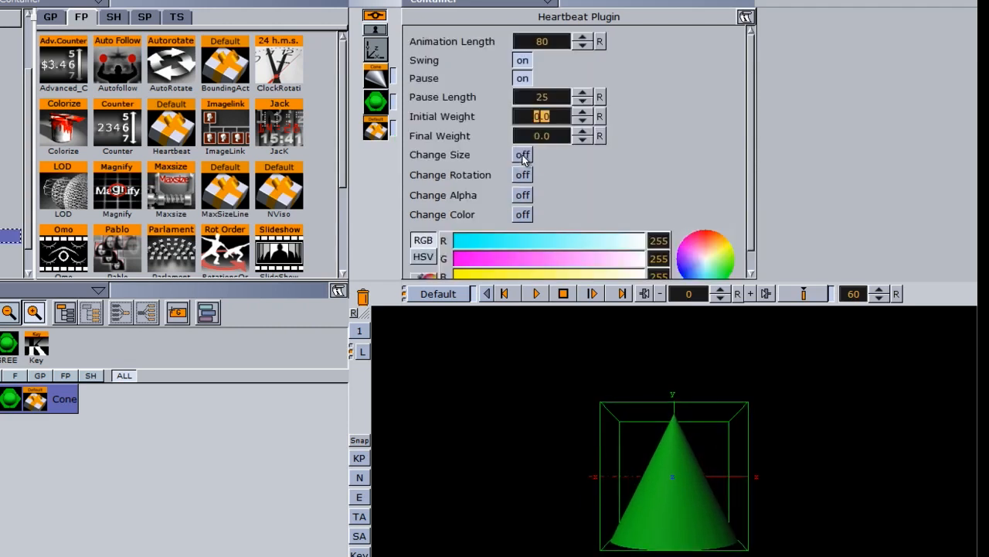
{"action": "left_click", "coordinate": [523, 155]}
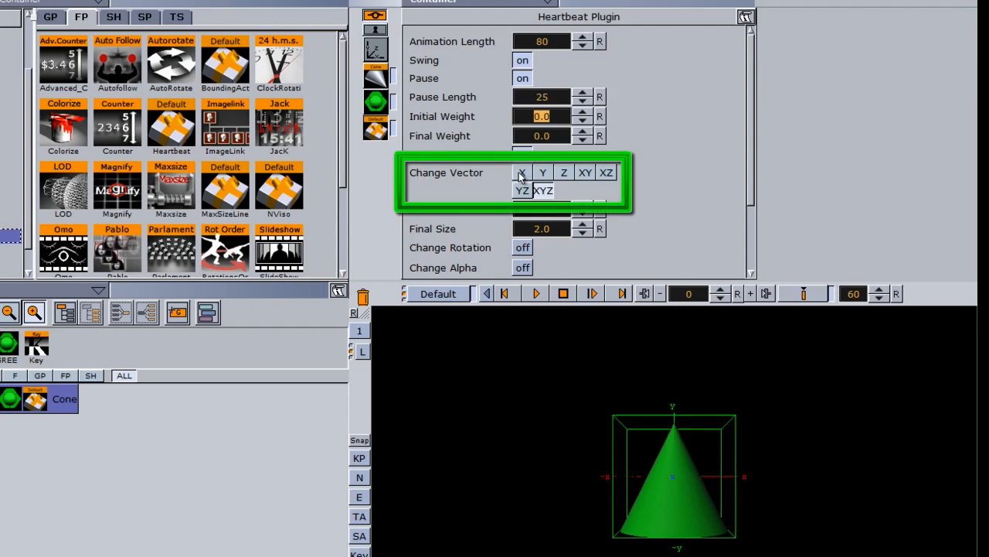
{"action": "left_click", "coordinate": [564, 174]}
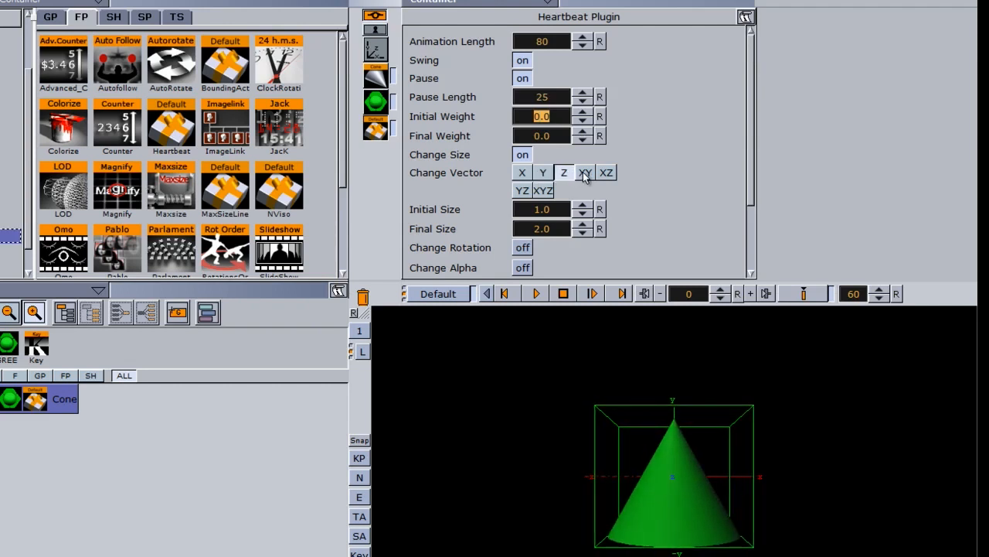
{"action": "left_click", "coordinate": [585, 173]}
{"action": "left_click", "coordinate": [607, 174]}
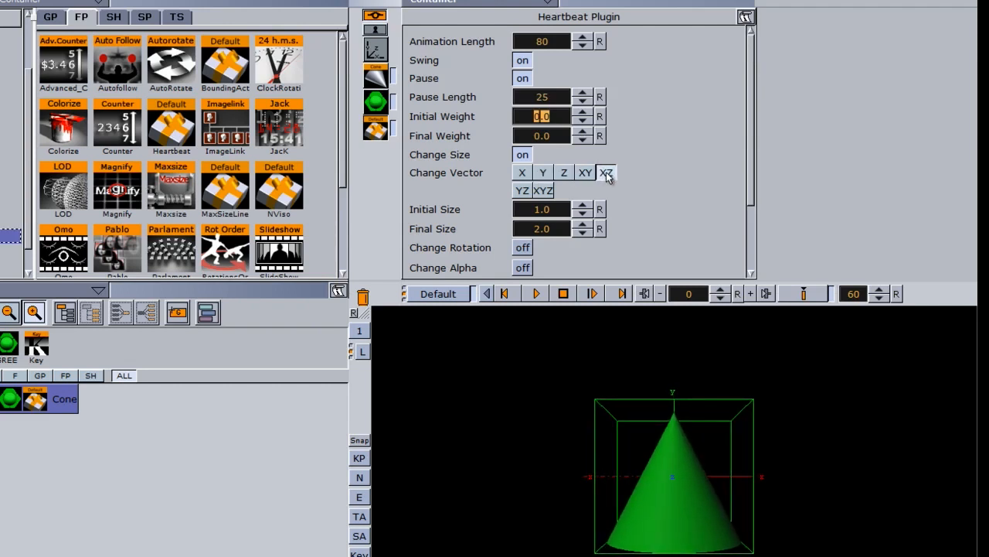
{"action": "left_click", "coordinate": [528, 192]}
{"action": "left_click", "coordinate": [543, 192]}
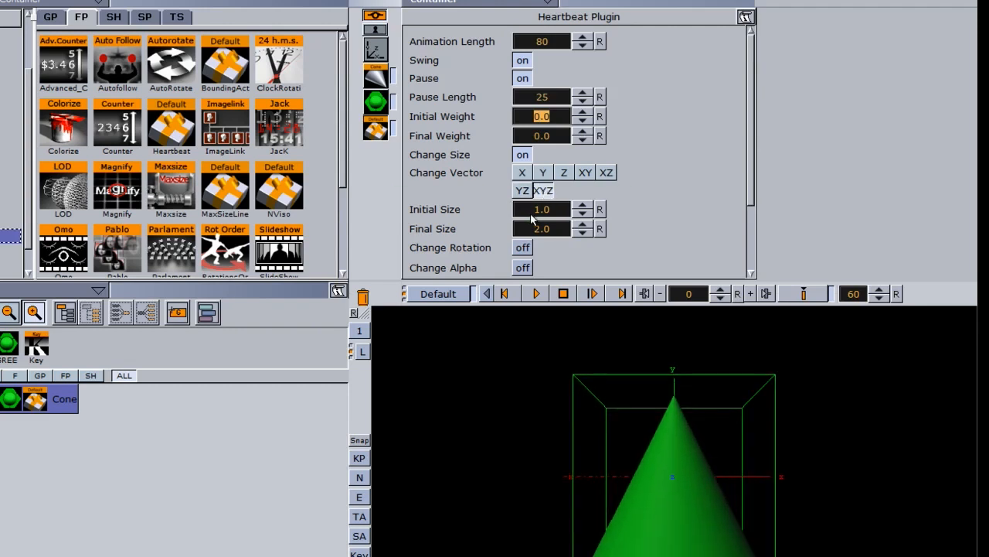
Step: Try an initial size of 0.0 and a final size of 5.9, and reset both sizes to their defaults
{"action": "mouse_move", "coordinate": [537, 212]}
{"action": "left_mouse_down"}
{"action": "mouse_move", "coordinate": [522, 212]}
{"action": "mouse_move", "coordinate": [530, 217]}
{"action": "left_mouse_up"}
{"action": "left_click", "coordinate": [533, 229]}
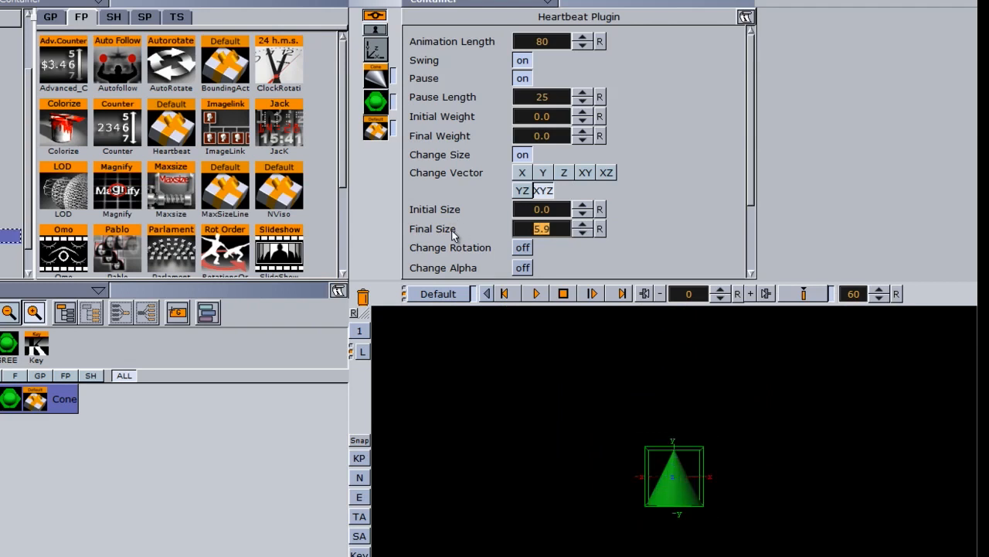
{"action": "left_click", "coordinate": [599, 230]}
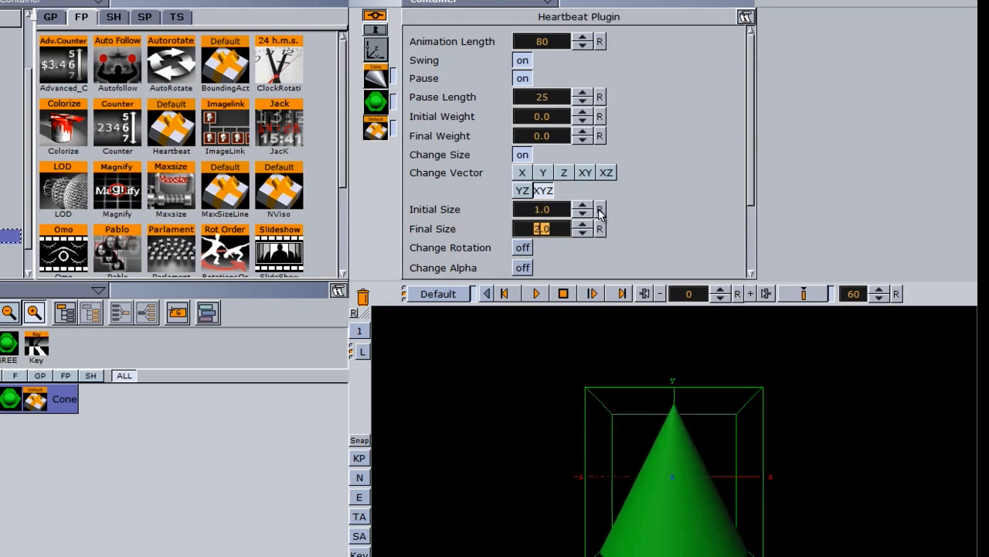
Step: Turn on Change Rotation and choose Z as the rotation axis
{"action": "scroll", "coordinate": [754, 152], "scroll_direction": "down", "scroll_amount": 3}
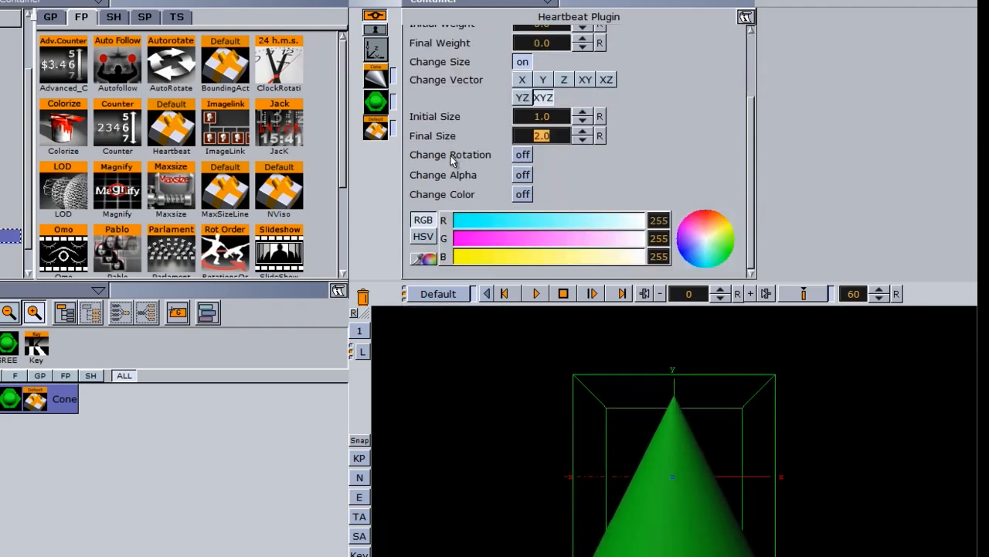
{"action": "left_click", "coordinate": [523, 155]}
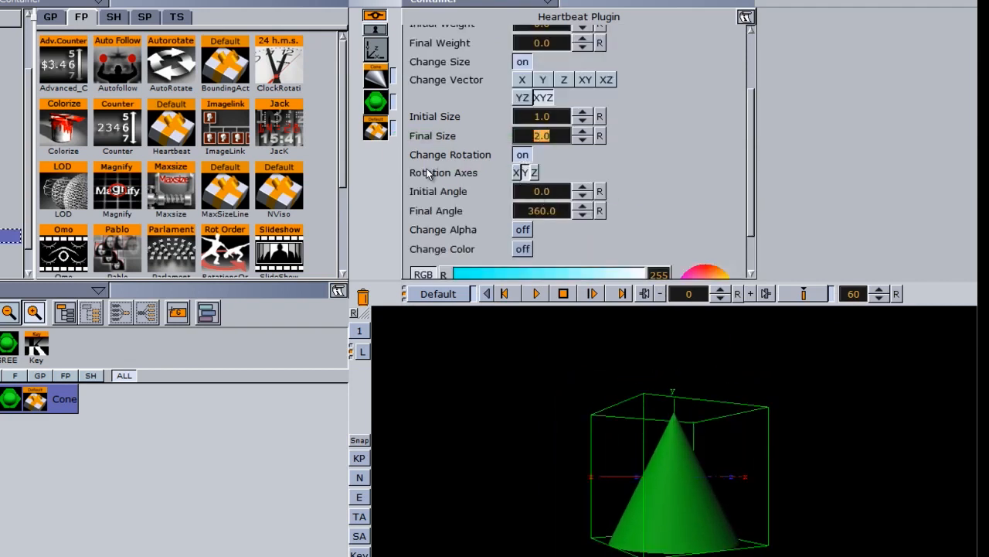
{"action": "left_click", "coordinate": [529, 174]}
Step: Turn Change Size off and switch the rotation axis to Y
{"action": "scroll", "coordinate": [748, 194], "scroll_direction": "up", "scroll_amount": 3}
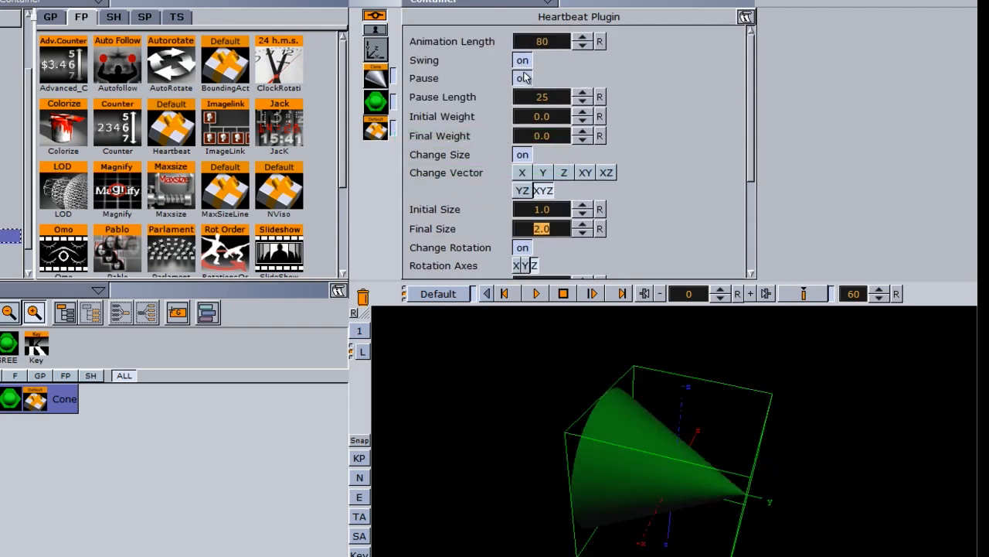
{"action": "left_click", "coordinate": [522, 155]}
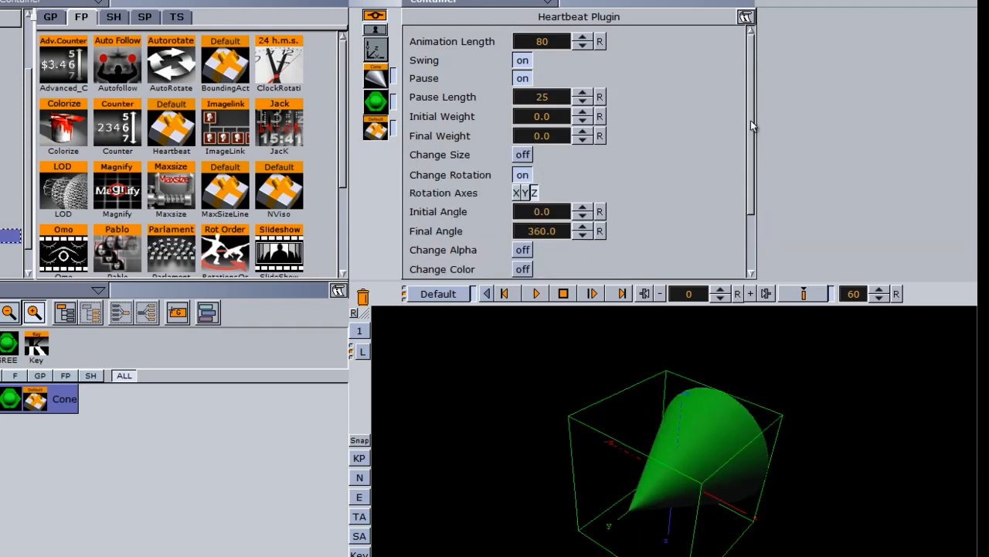
{"action": "scroll", "coordinate": [748, 197], "scroll_direction": "down", "scroll_amount": 3}
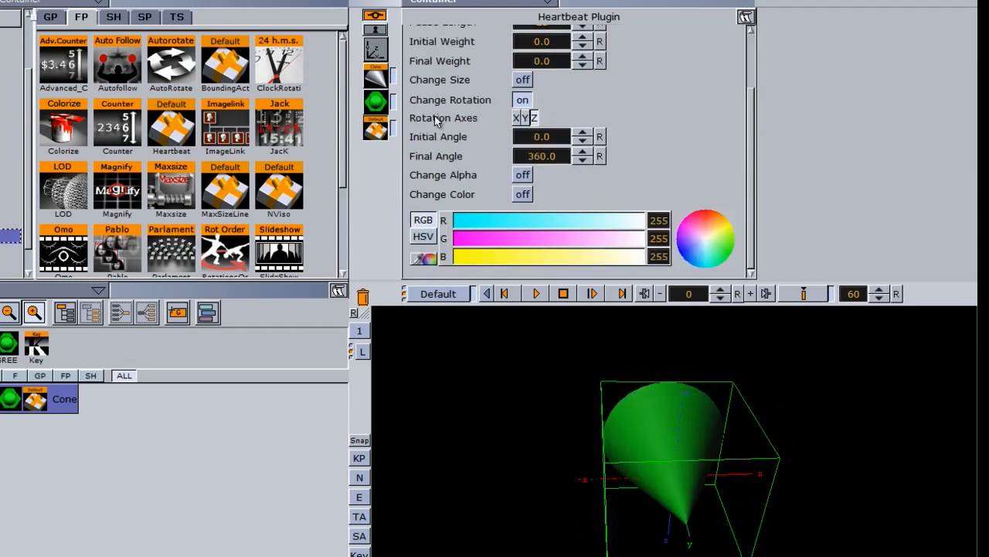
{"action": "left_click", "coordinate": [525, 119]}
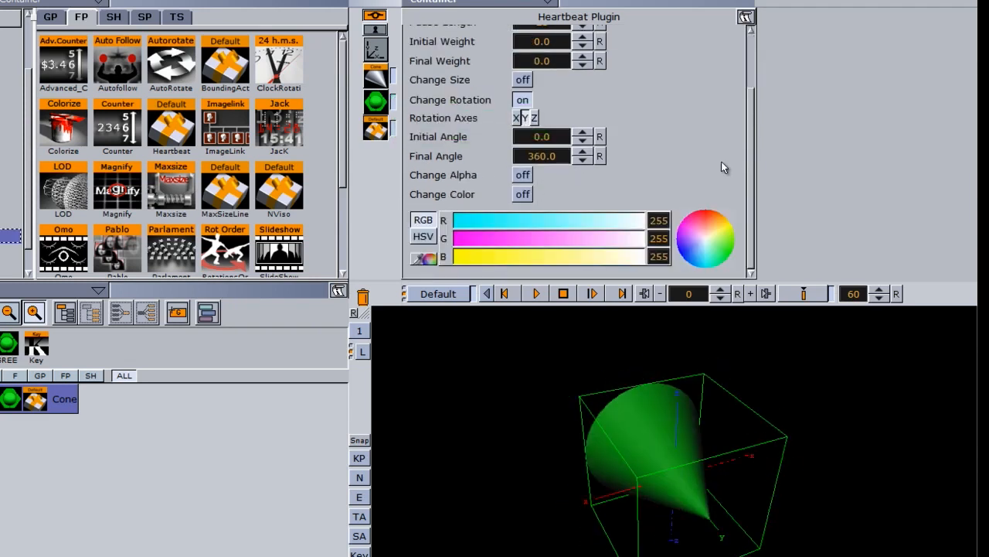
Step: Turn off Swing and Pause for the cone's rotation animation
{"action": "scroll", "coordinate": [757, 99], "scroll_direction": "up", "scroll_amount": 3}
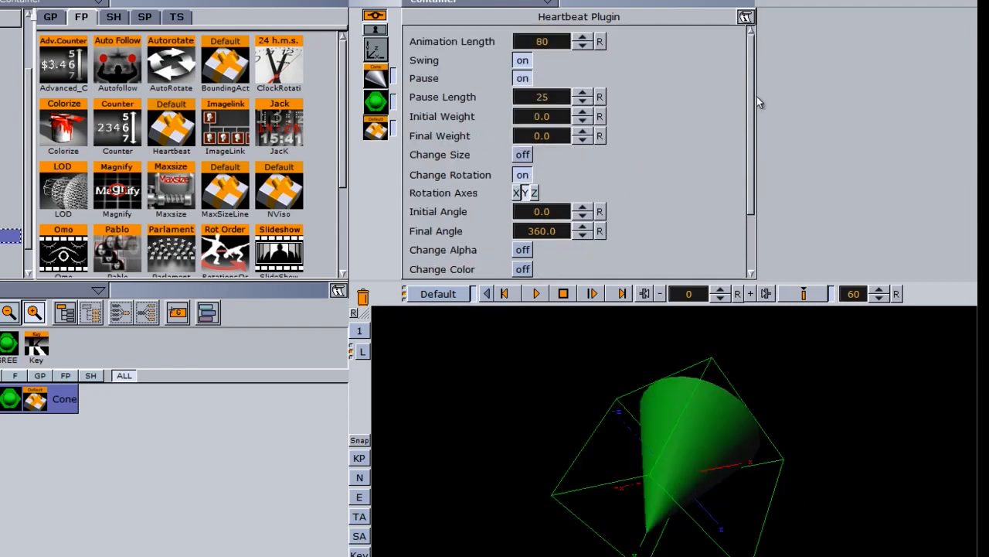
{"action": "left_click", "coordinate": [523, 61]}
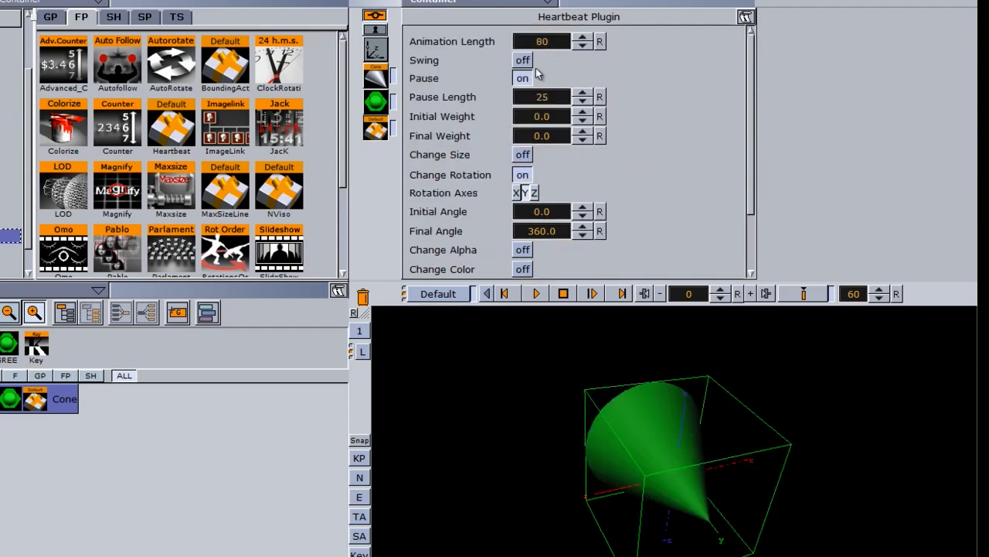
{"action": "scroll", "coordinate": [566, 176], "scroll_direction": "down", "scroll_amount": 3}
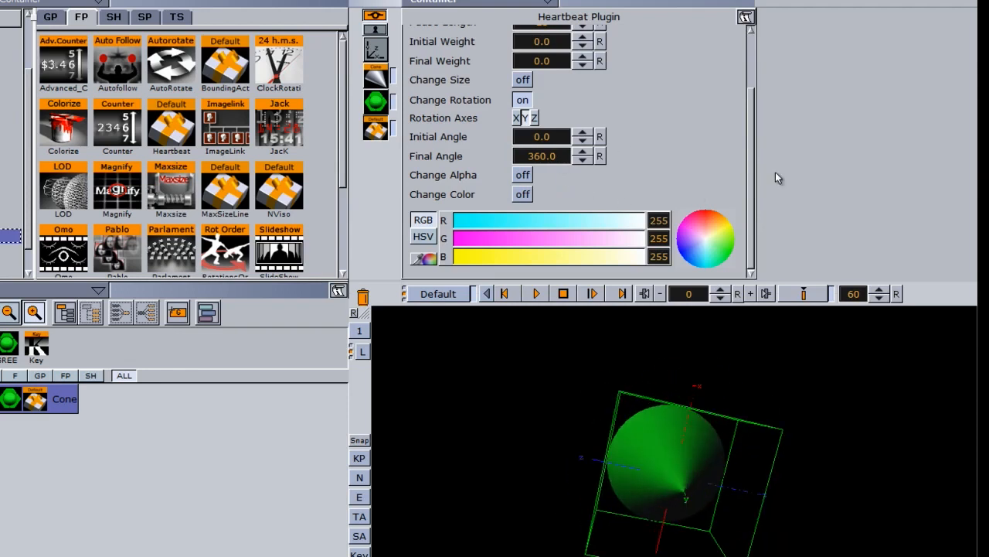
{"action": "scroll", "coordinate": [760, 189], "scroll_direction": "up", "scroll_amount": 3}
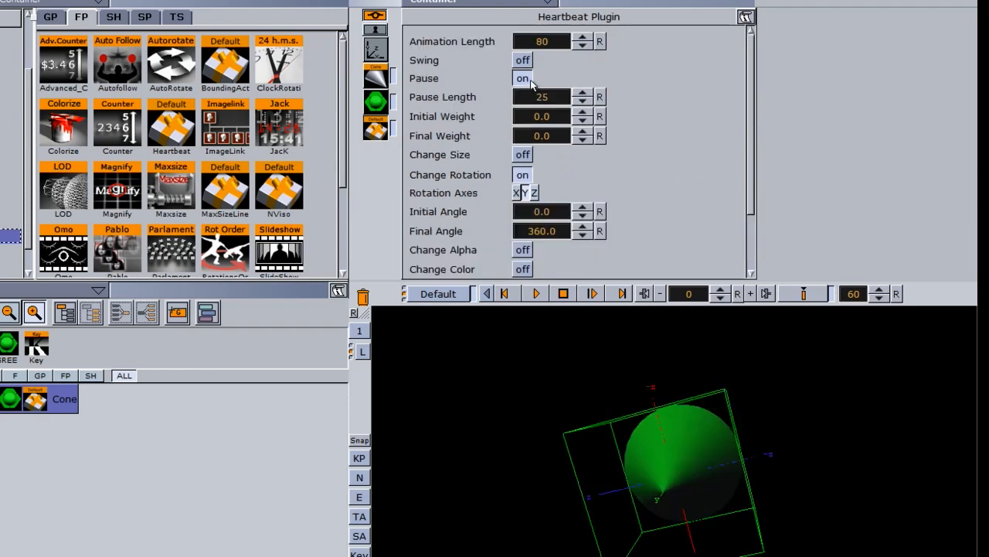
Step: Set the rotation's initial angle to 15.1 and its final angle to 339.1
{"action": "scroll", "coordinate": [759, 142], "scroll_direction": "down", "scroll_amount": 3}
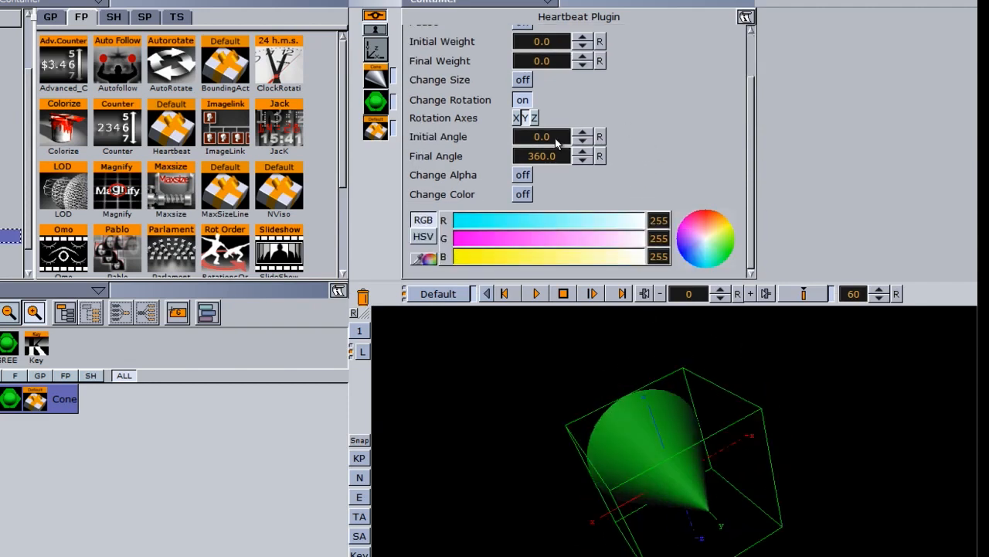
{"action": "left_click_drag", "start_coordinate": [532, 138], "coordinate": [481, 157]}
{"action": "scroll", "coordinate": [747, 205], "scroll_direction": "up", "scroll_amount": 2}
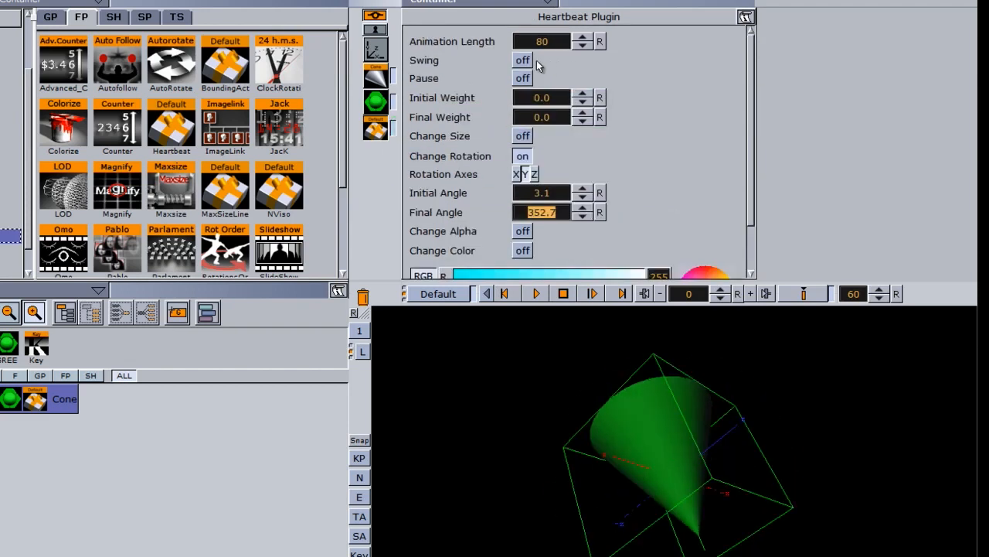
{"action": "scroll", "coordinate": [750, 122], "scroll_direction": "down", "scroll_amount": 2}
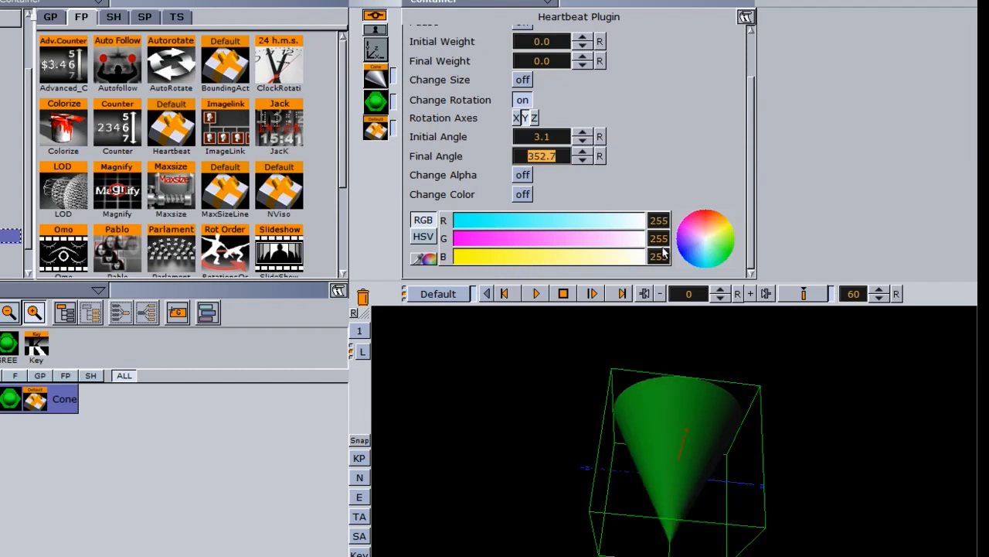
{"action": "left_click_drag", "start_coordinate": [529, 139], "coordinate": [621, 153]}
{"action": "left_click_drag", "start_coordinate": [559, 157], "coordinate": [455, 156]}
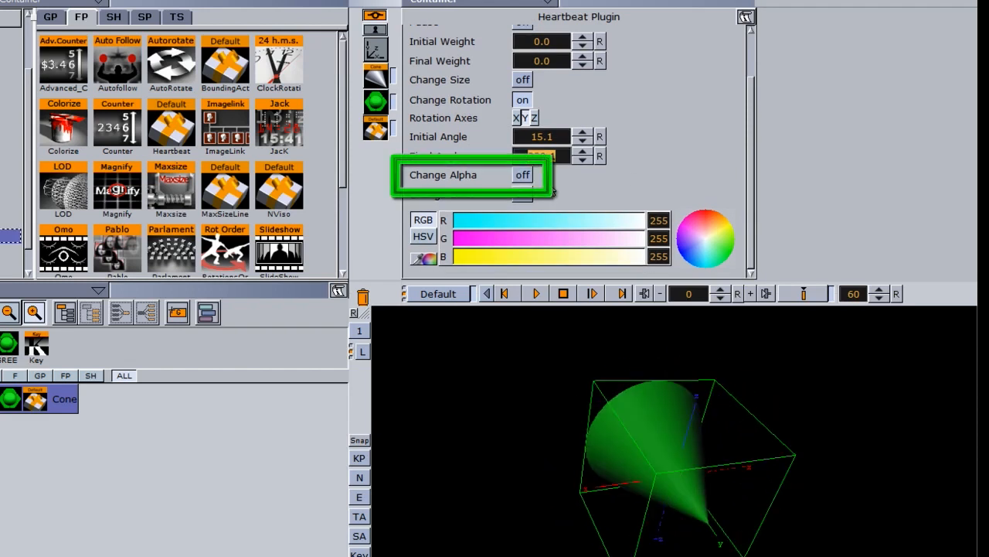
Step: Turn on Change Alpha for the cone and set the initial alpha to 0.2
{"action": "left_click", "coordinate": [523, 176]}
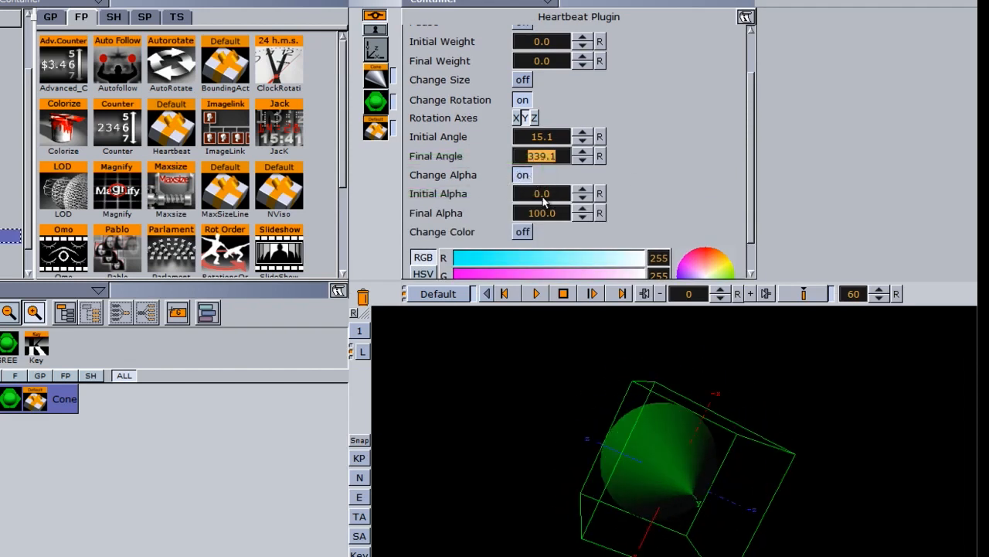
{"action": "left_click_drag", "start_coordinate": [539, 198], "coordinate": [541, 199]}
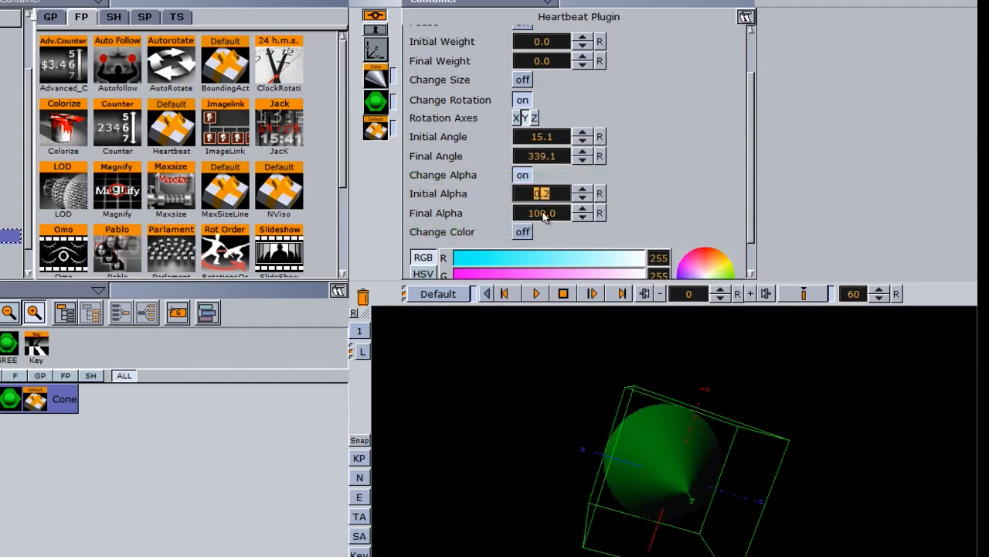
{"action": "left_click", "coordinate": [543, 214]}
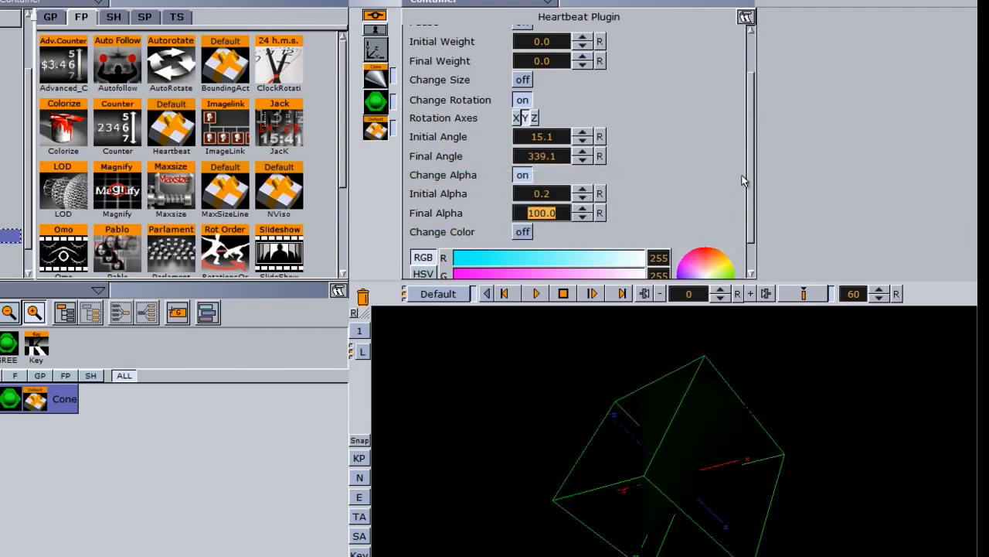
Step: Turn off Change Rotation and raise the initial alpha to 23.6
{"action": "left_click", "coordinate": [523, 101]}
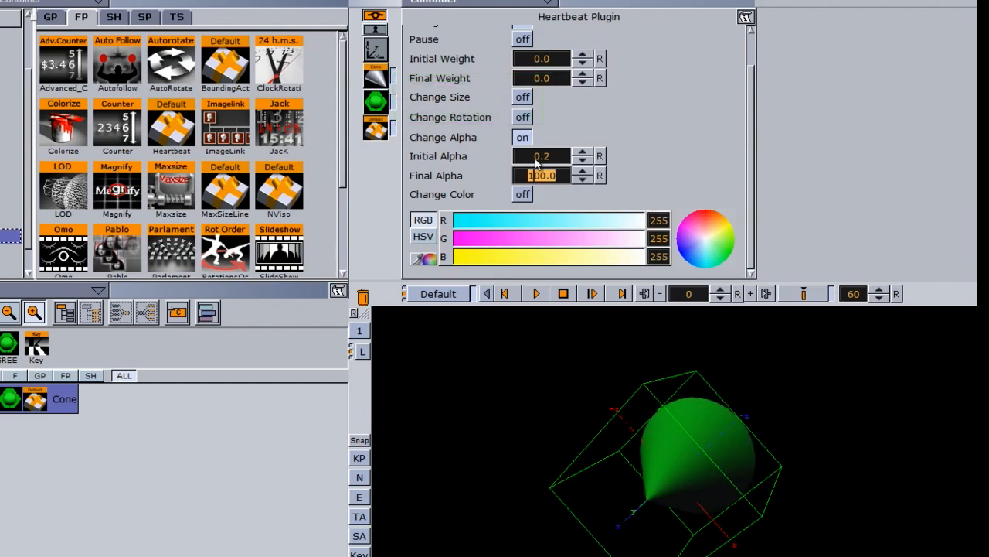
{"action": "left_click_drag", "start_coordinate": [529, 158], "coordinate": [553, 157]}
{"action": "left_click", "coordinate": [584, 156]}
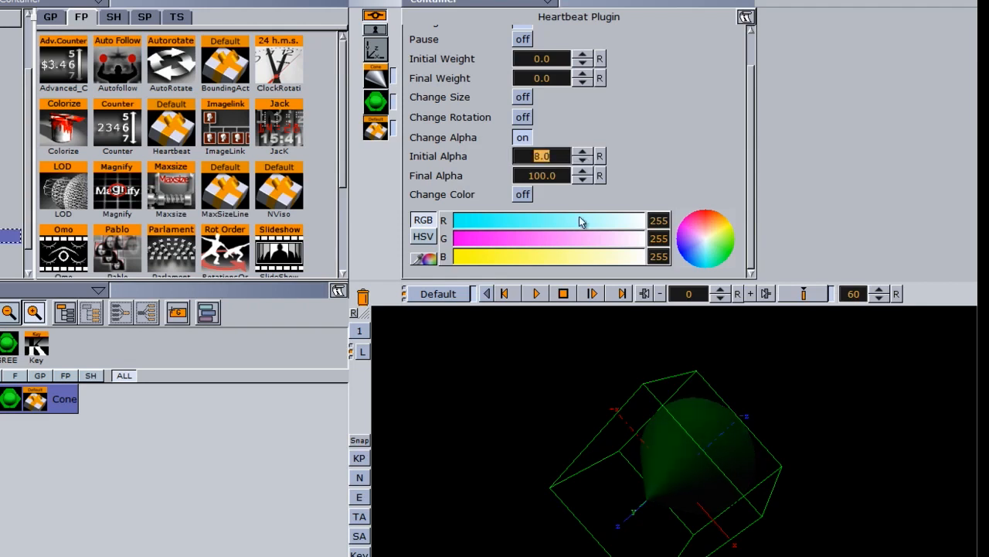
{"action": "left_click", "coordinate": [554, 176]}
{"action": "left_click_drag", "start_coordinate": [551, 157], "coordinate": [644, 158]}
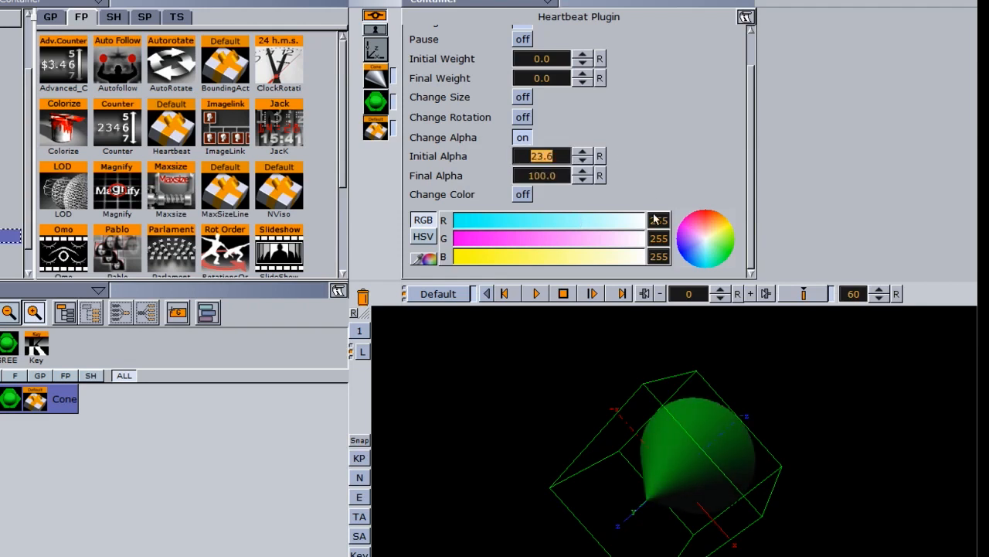
Step: Try an initial alpha of 50 and reset the initial alpha to 0.0
{"action": "left_click", "coordinate": [552, 157]}
{"action": "type", "text": "50"}
{"action": "key", "text": "Return"}
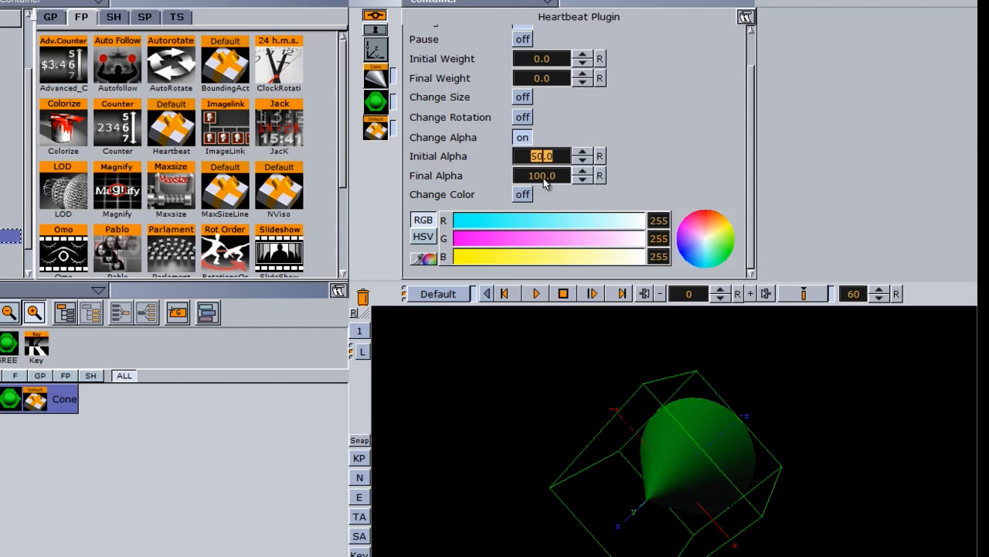
{"action": "left_click_drag", "start_coordinate": [552, 159], "coordinate": [473, 155]}
{"action": "left_click", "coordinate": [601, 156]}
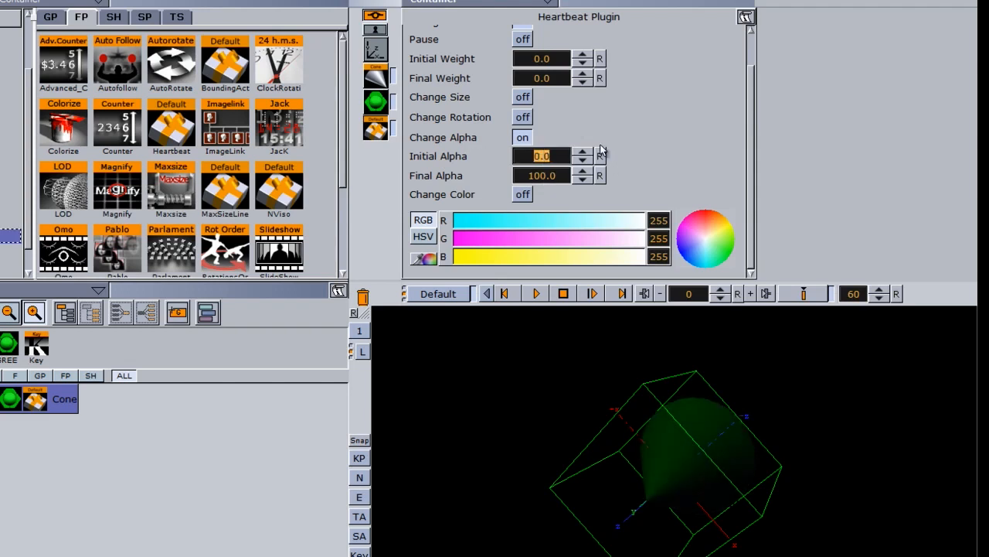
Step: Turn on Change Color with a cyan source color and a magenta target color whose green value is 38
{"action": "left_click", "coordinate": [523, 195]}
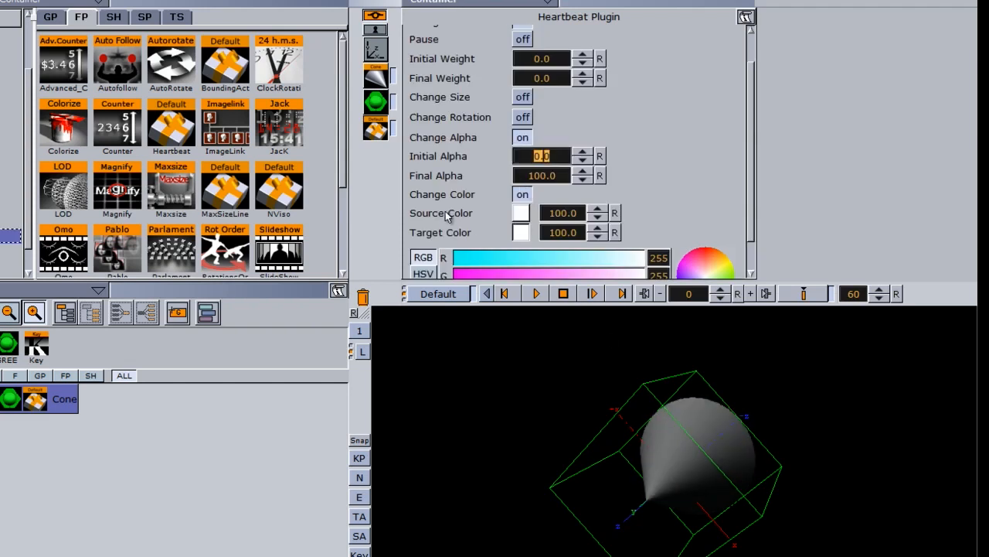
{"action": "left_click", "coordinate": [469, 262]}
{"action": "left_click", "coordinate": [521, 233]}
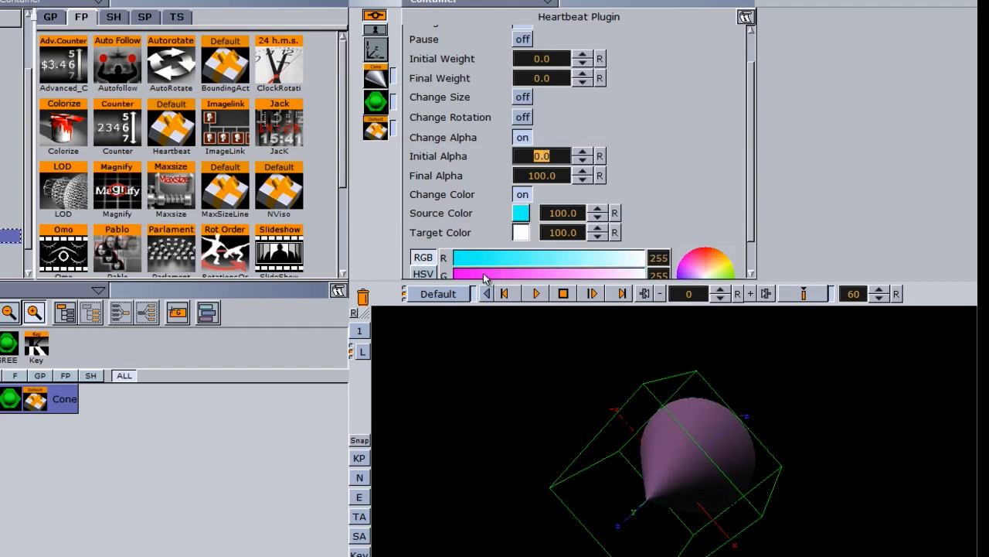
{"action": "left_click", "coordinate": [485, 277]}
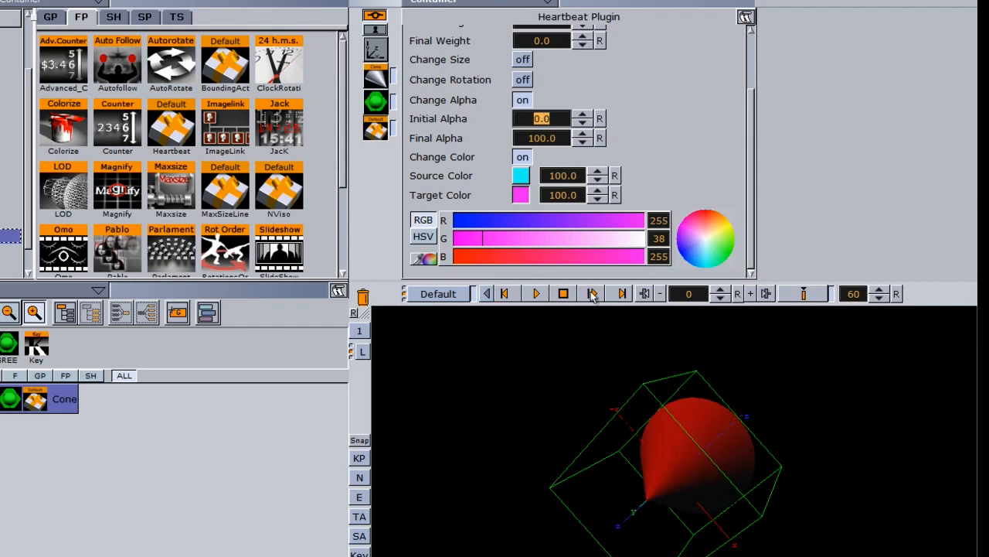